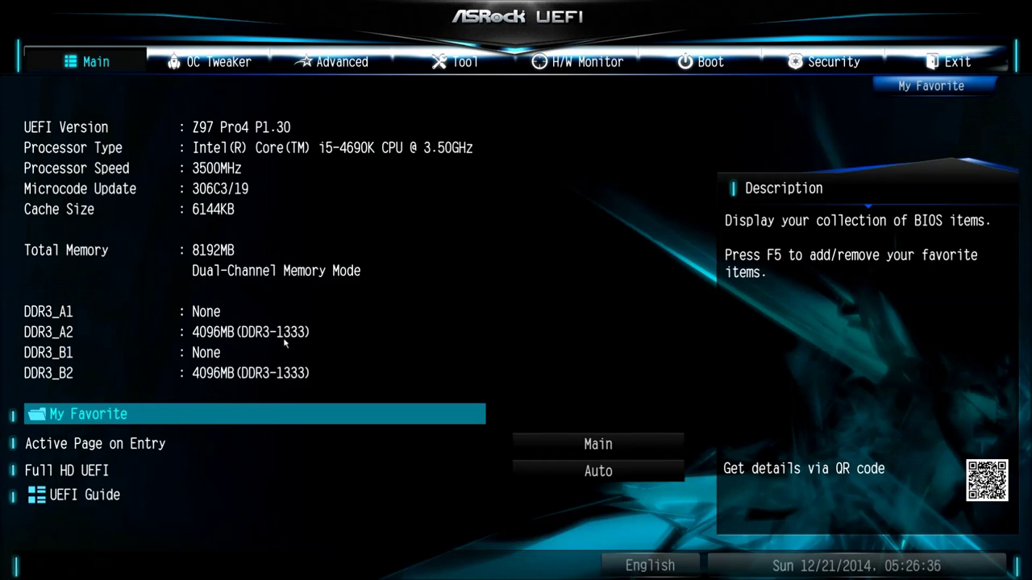
Check the hardware monitor's CPU and motherboard temperatures, fan speeds and voltages.
key(Right)
key(Right)
key(Right)
key(Right)
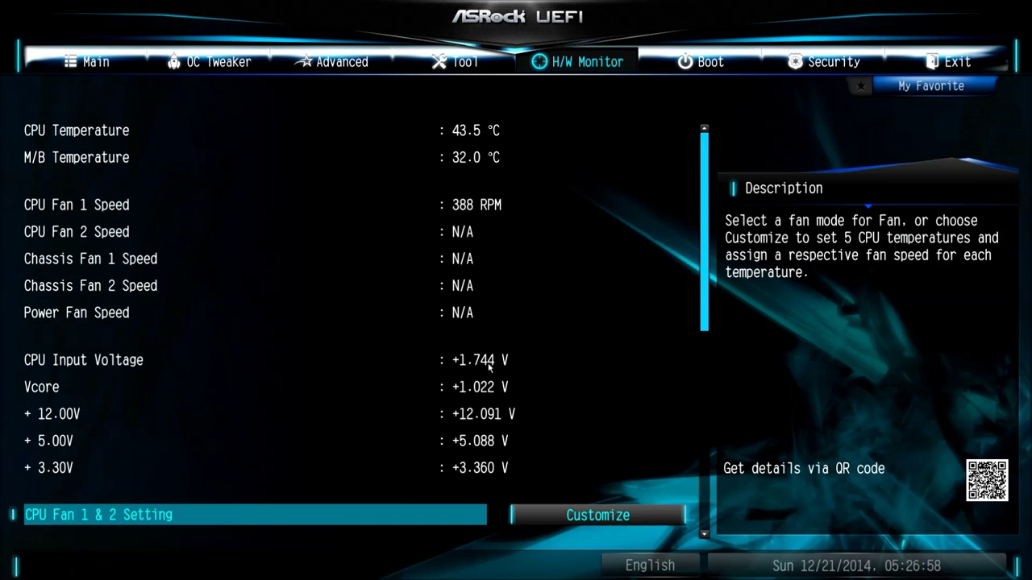
Set the CPU Ratio to All Core in the OC Tweaker settings.
key(Left)
key(Left)
key(Left)
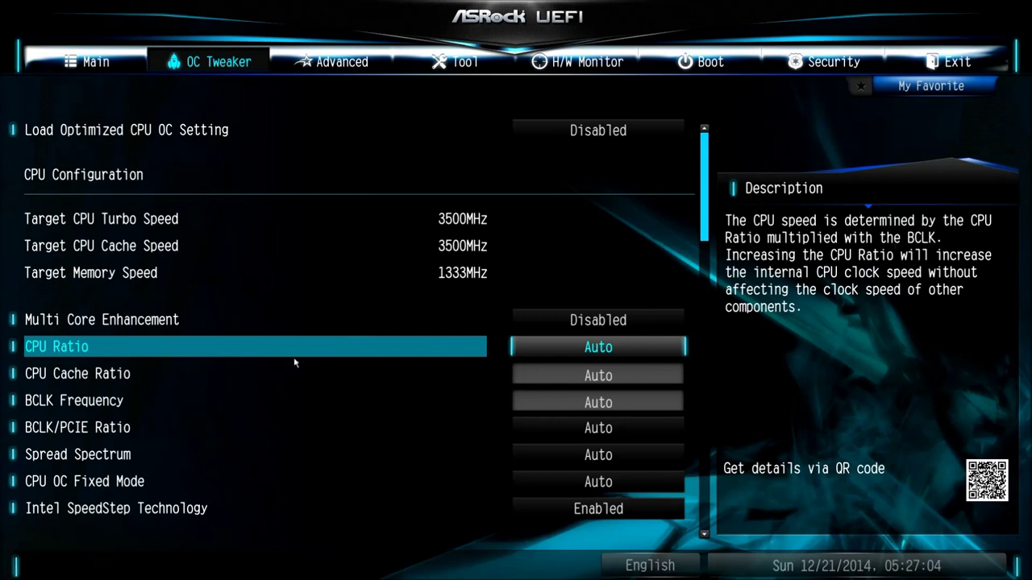
key(Return)
key(Down)
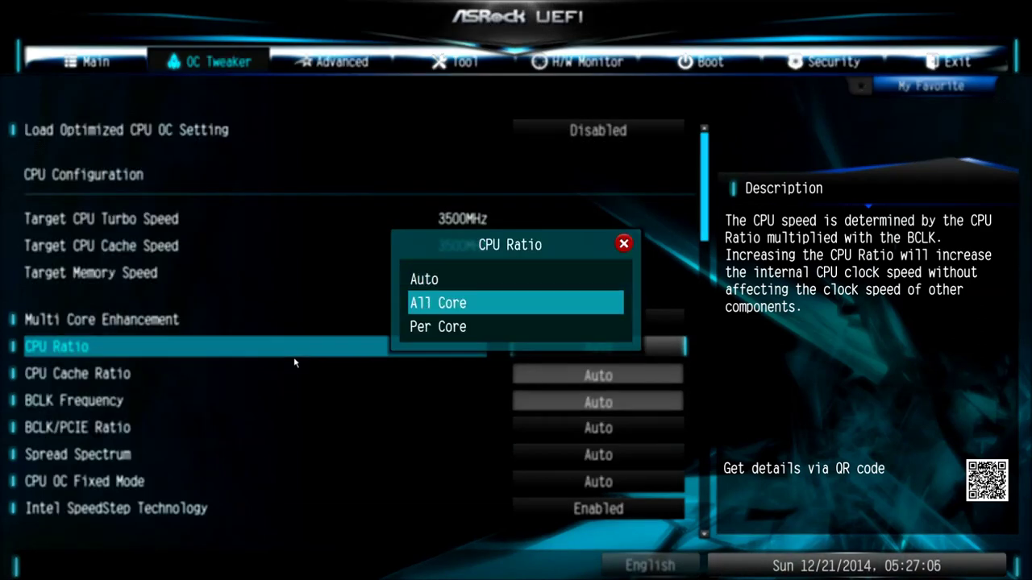
key(Return)
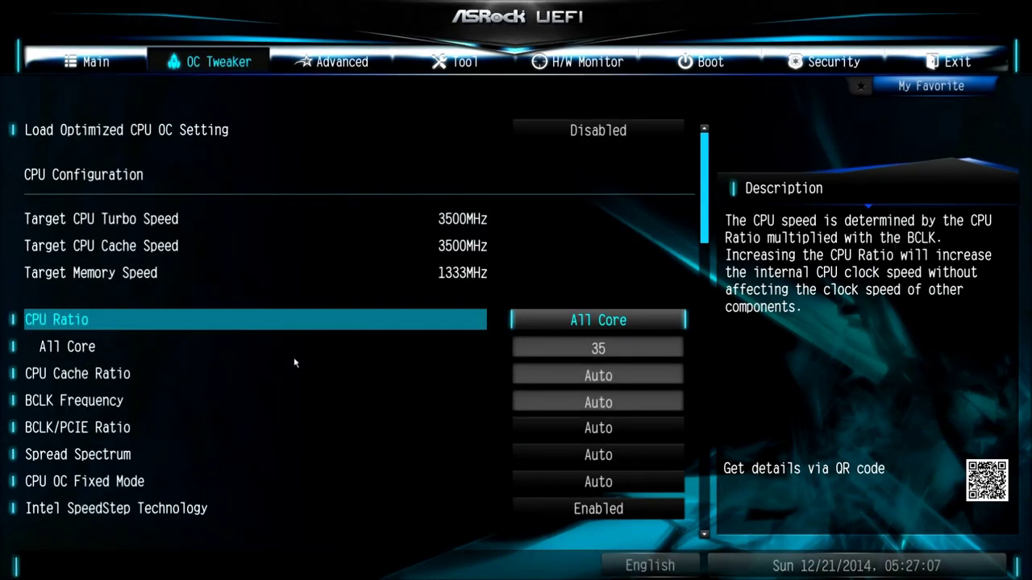
Set the All Core ratio to 40 and the CPU Cache Ratio to 35.
key(Down)
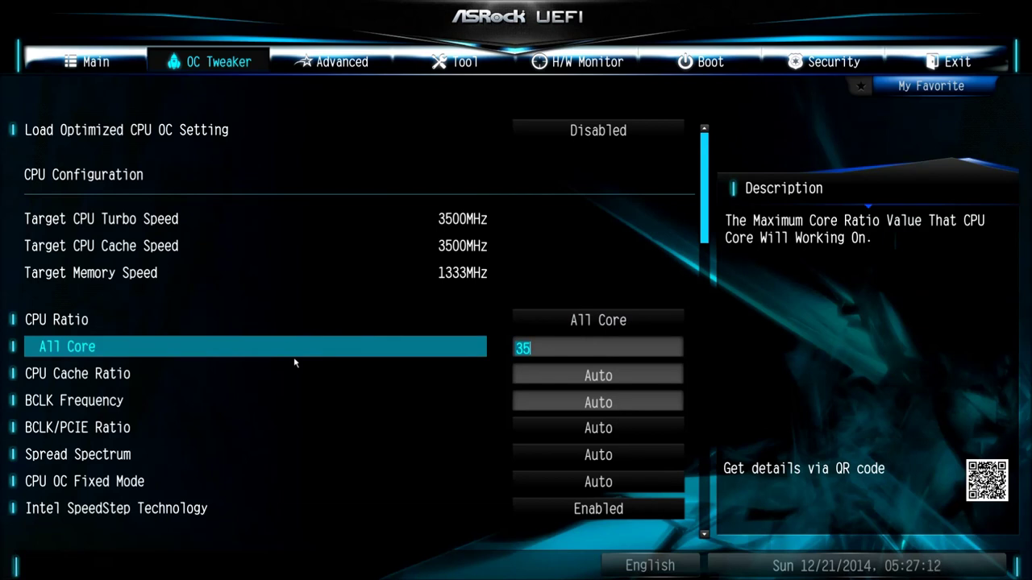
text(40)
key(Down)
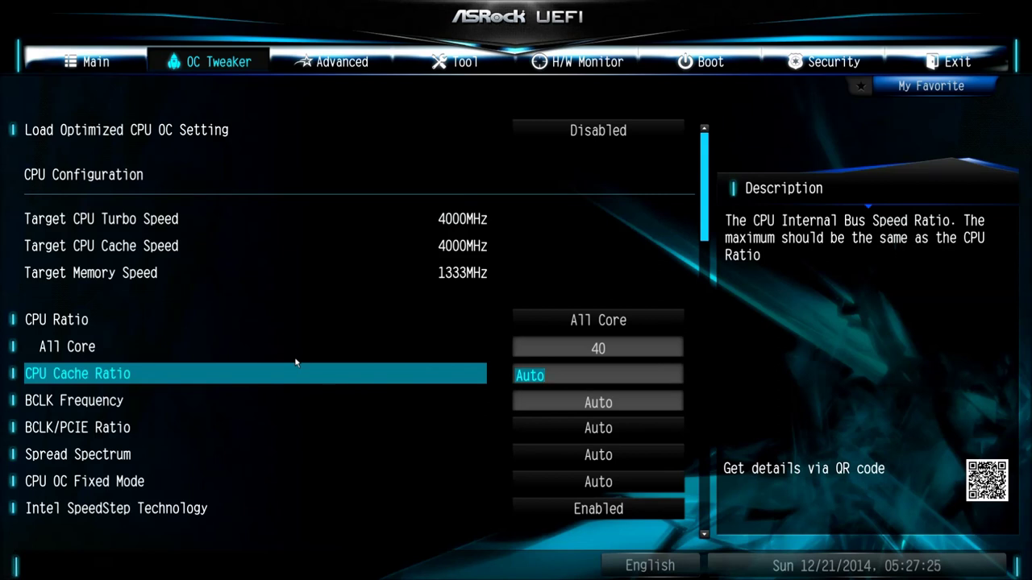
text(35)
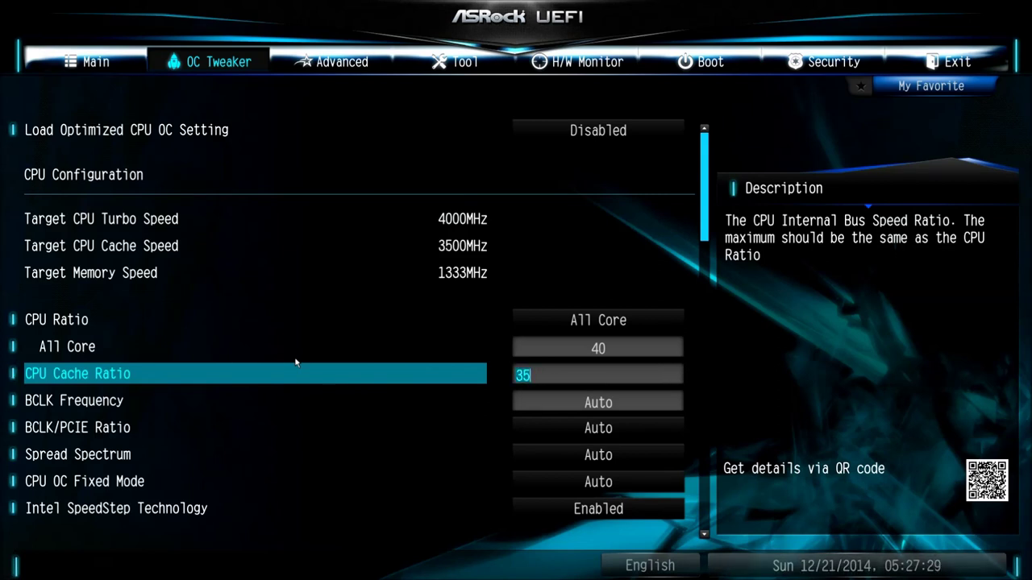
key(Down)
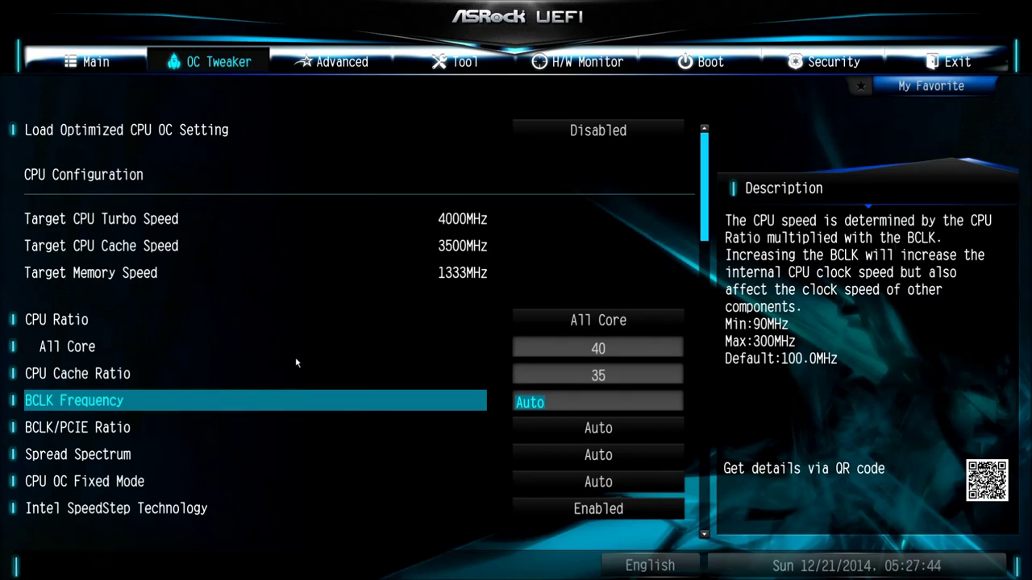
Set Spread Spectrum to Disabled, leaving BCLK Frequency and BCLK/PCIE Ratio on Auto.
key(Down)
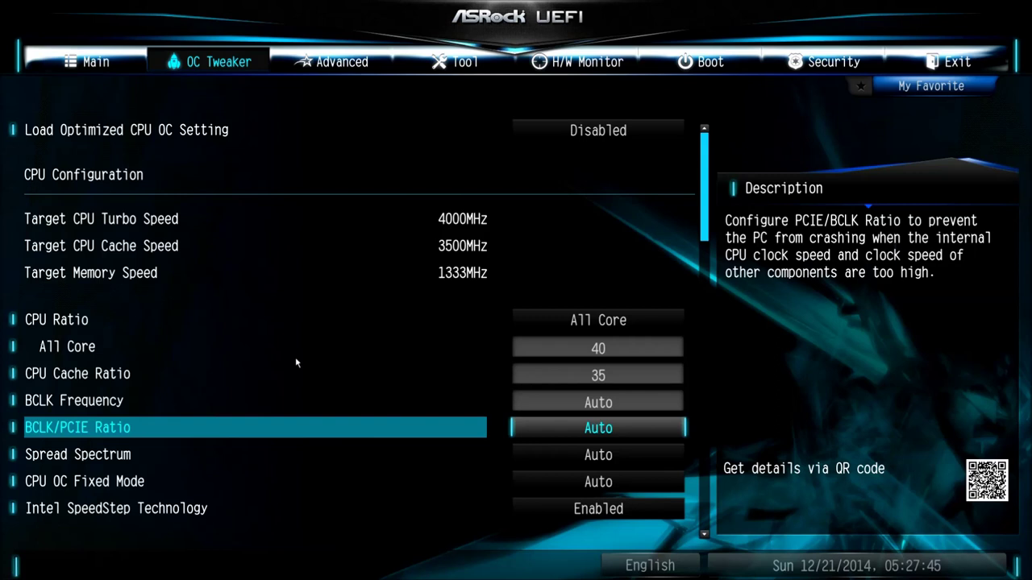
key(Down)
key(Return)
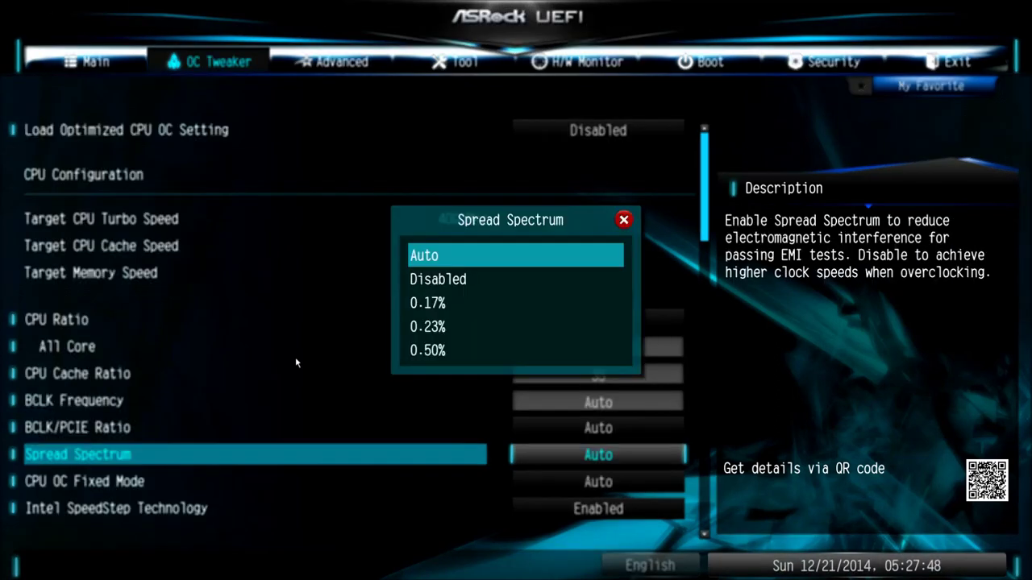
key(Down)
key(Return)
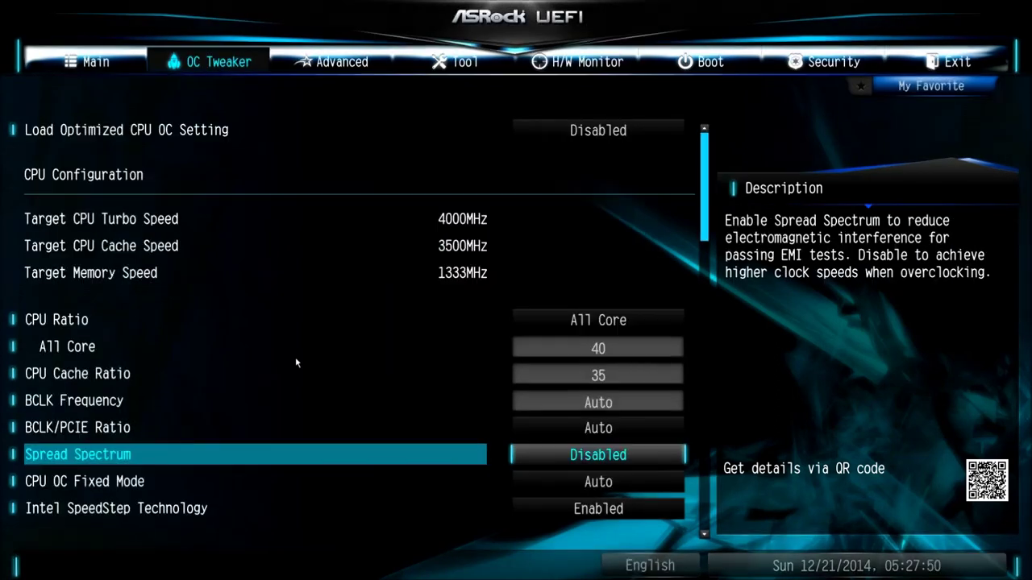
Set Intel SpeedStep Technology to Disabled.
key(Down)
key(Down)
key(Down)
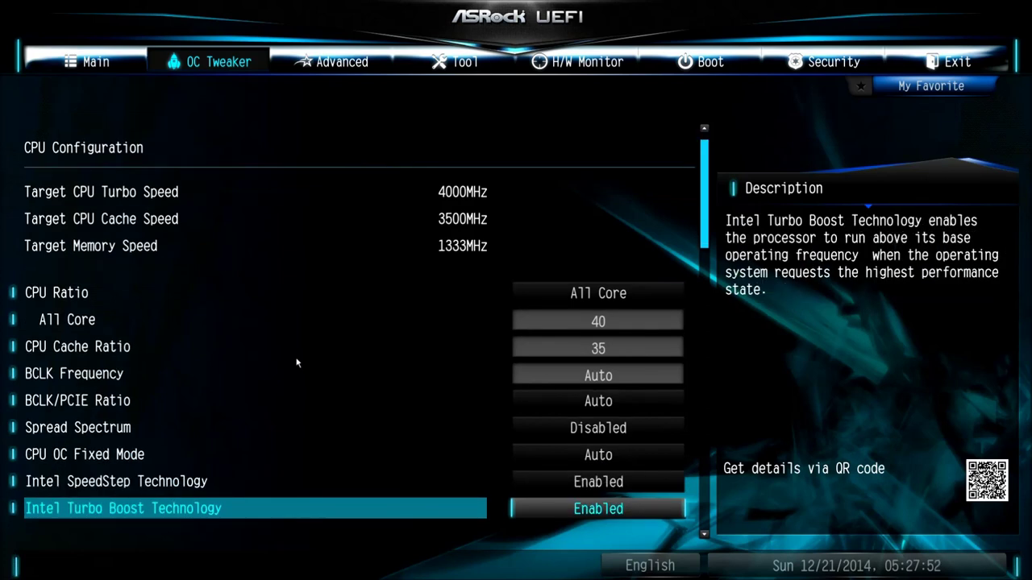
key(Up)
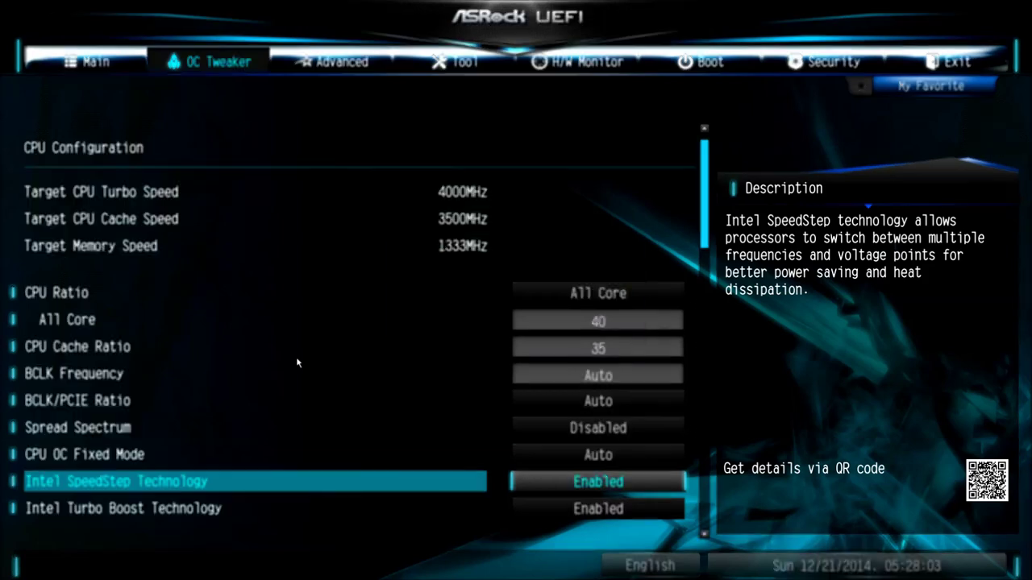
key(Return)
key(Up)
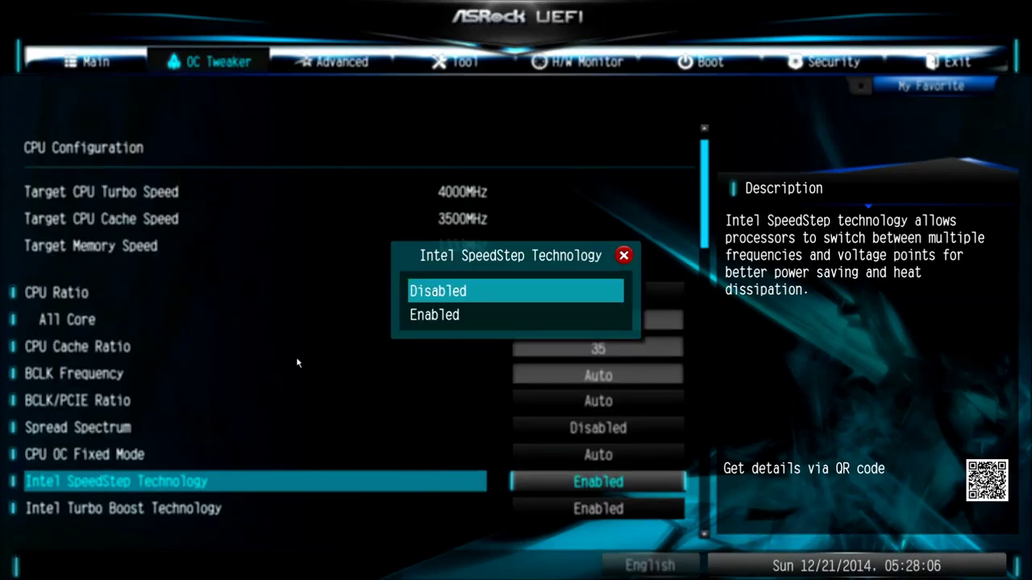
key(Return)
Review the Intel Turbo Boost, Filter PLL Frequency, Internal PLL Overvoltage, PCIE PLL and Primary Plane Current Limit settings.
key(Down)
key(Down)
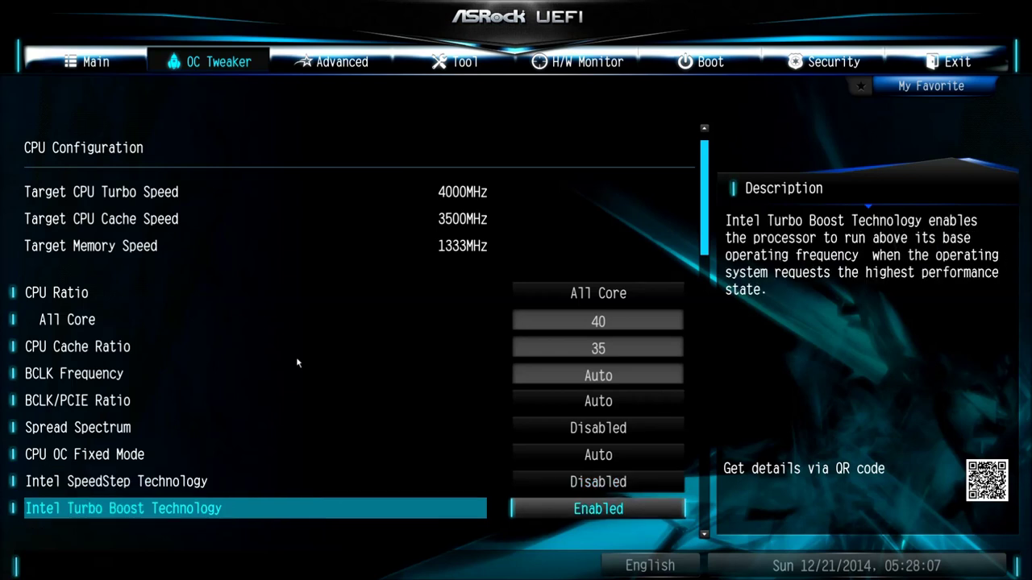
key(Up)
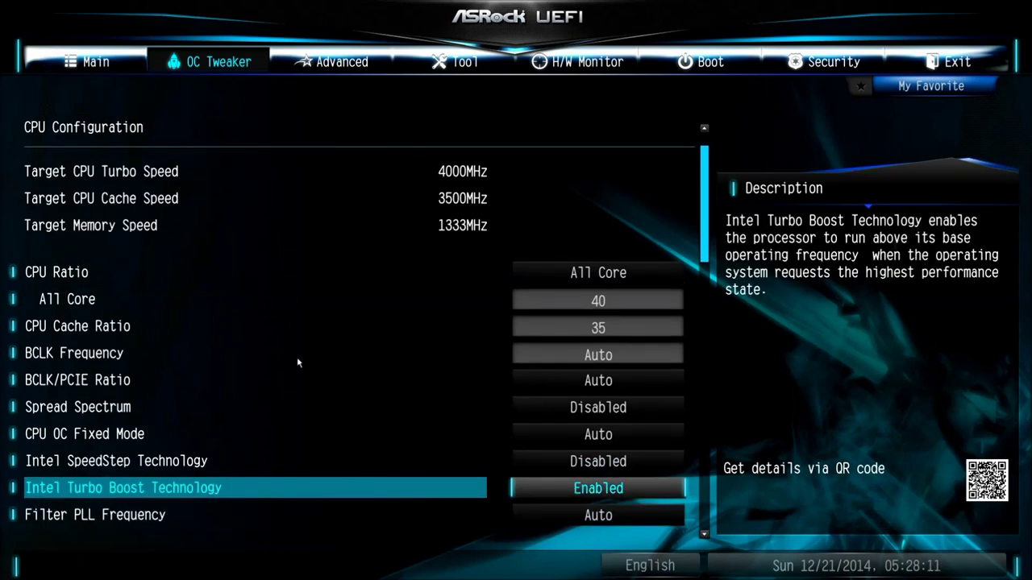
key(Down)
key(Down)
key(Down)
key(Down)
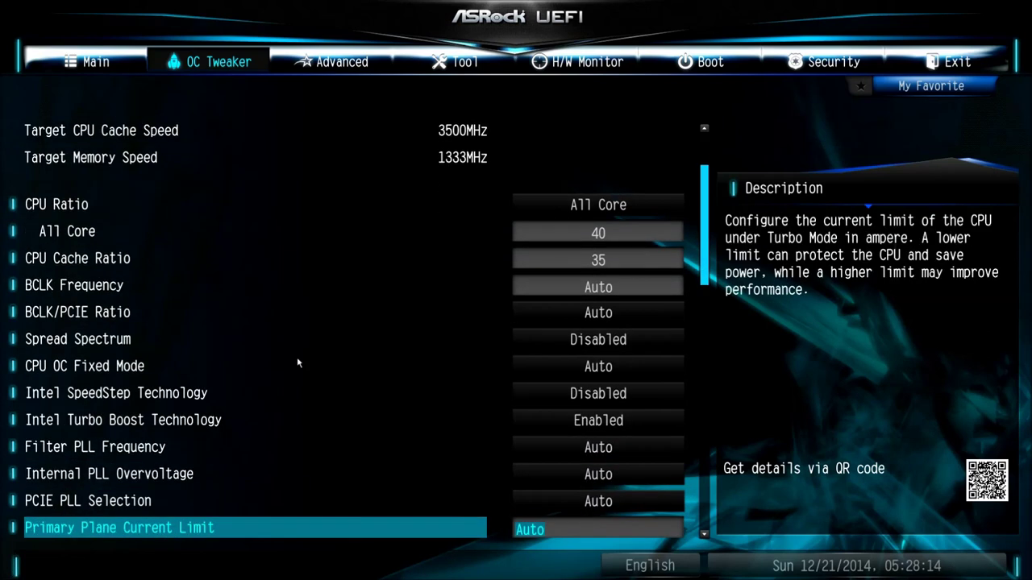
key(Up)
key(Up)
key(Up)
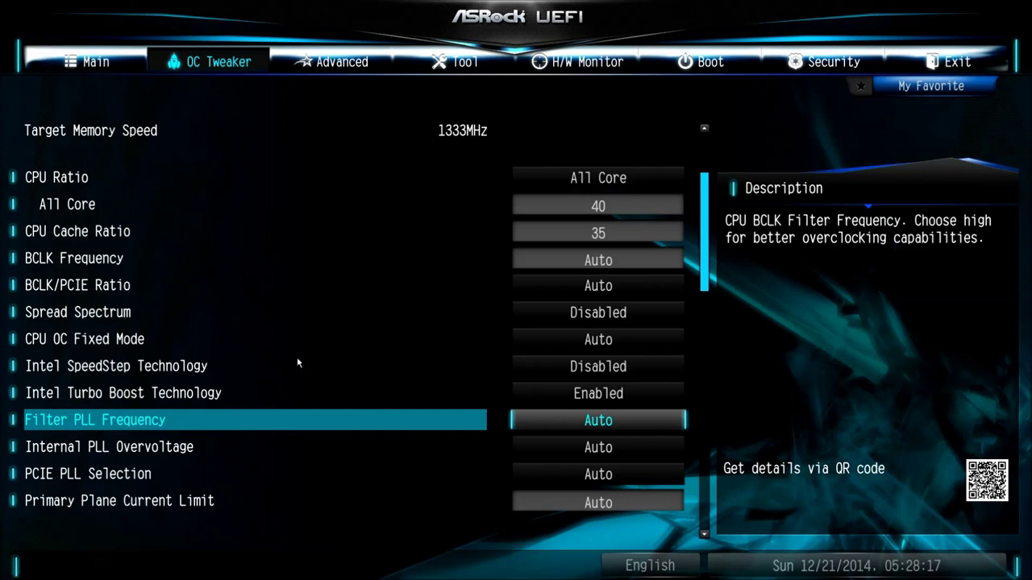
key(Down)
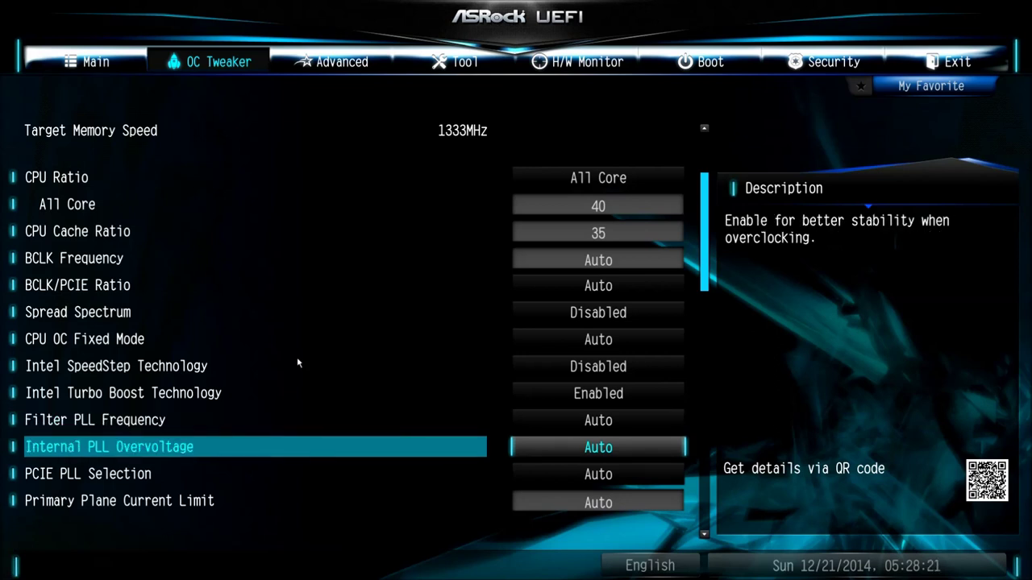
key(Down)
key(Down)
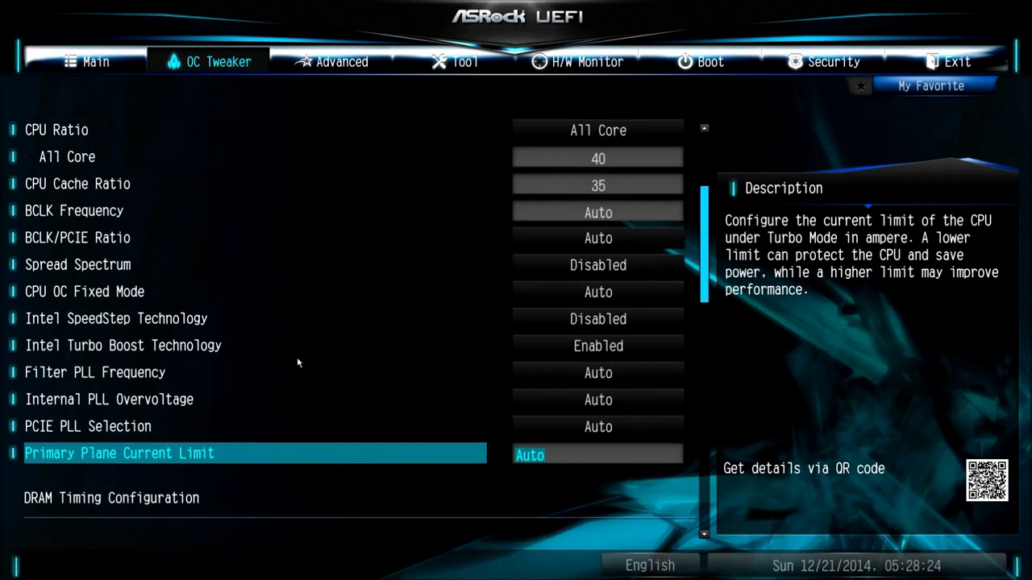
Load the XMP 1.3 Profile 1 memory setting in the DRAM Timing Configuration section.
key(Down)
key(Down)
key(Down)
key(Down)
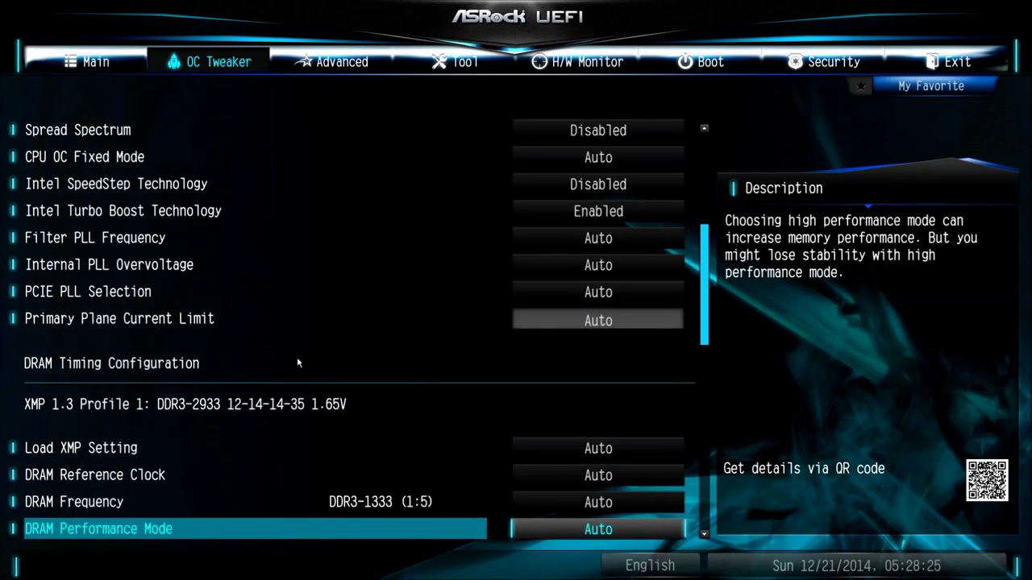
key(Up)
key(Up)
key(Up)
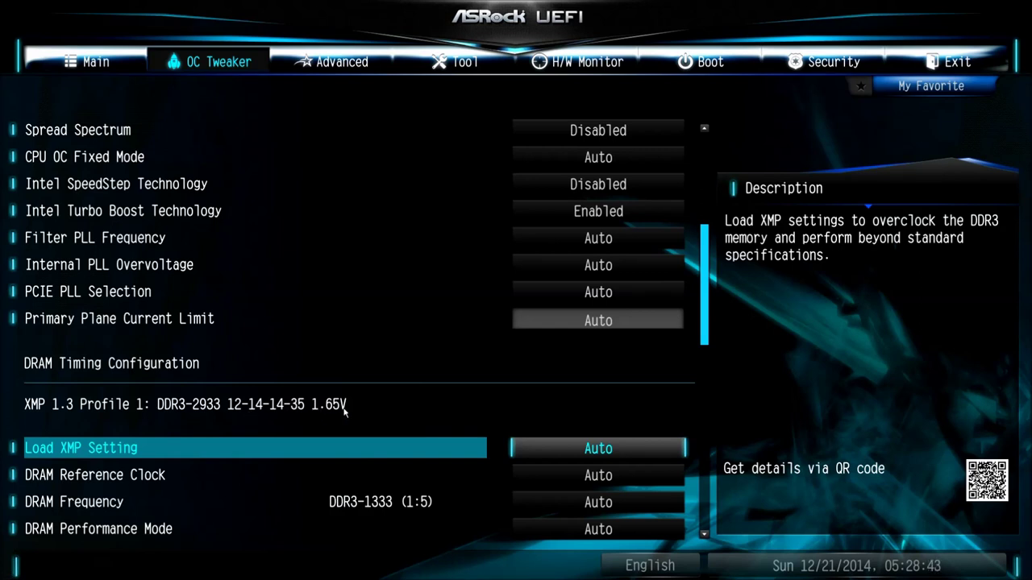
key(Return)
key(Down)
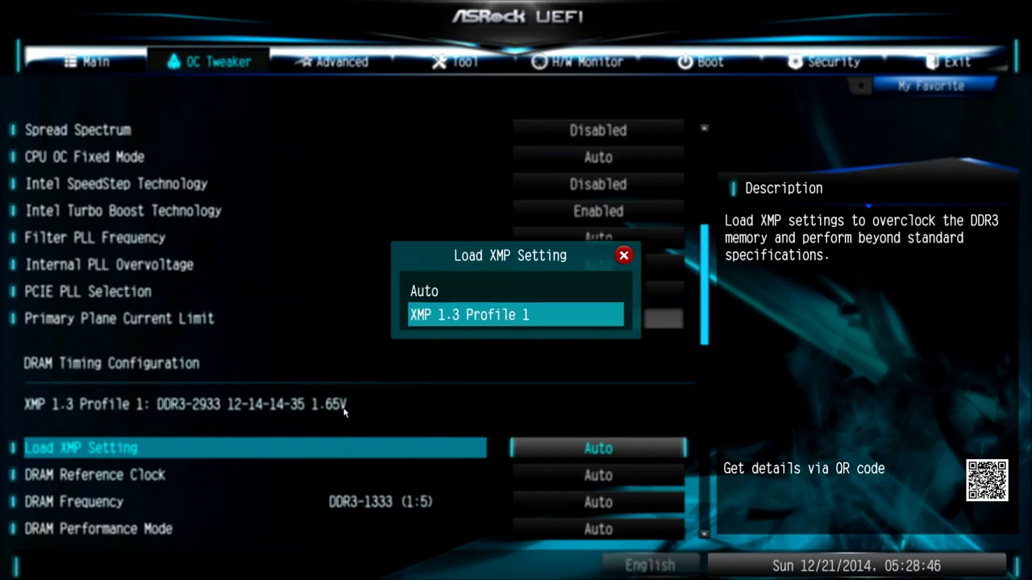
key(Return)
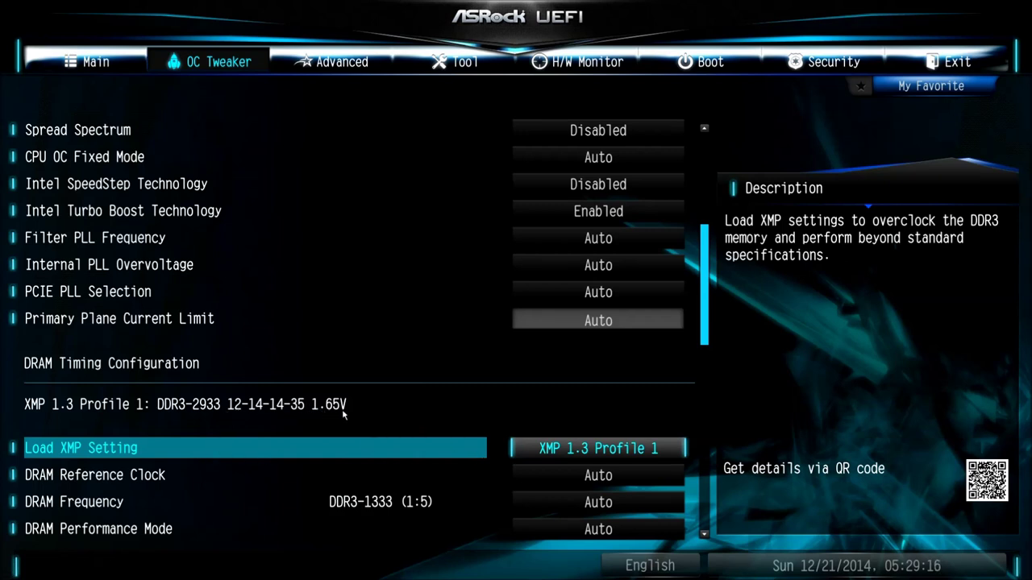
Set the CPU Vcore Voltage Mode to Override Mode in the FIVR Configuration section.
key(Down)
key(Down)
key(Down)
key(Down)
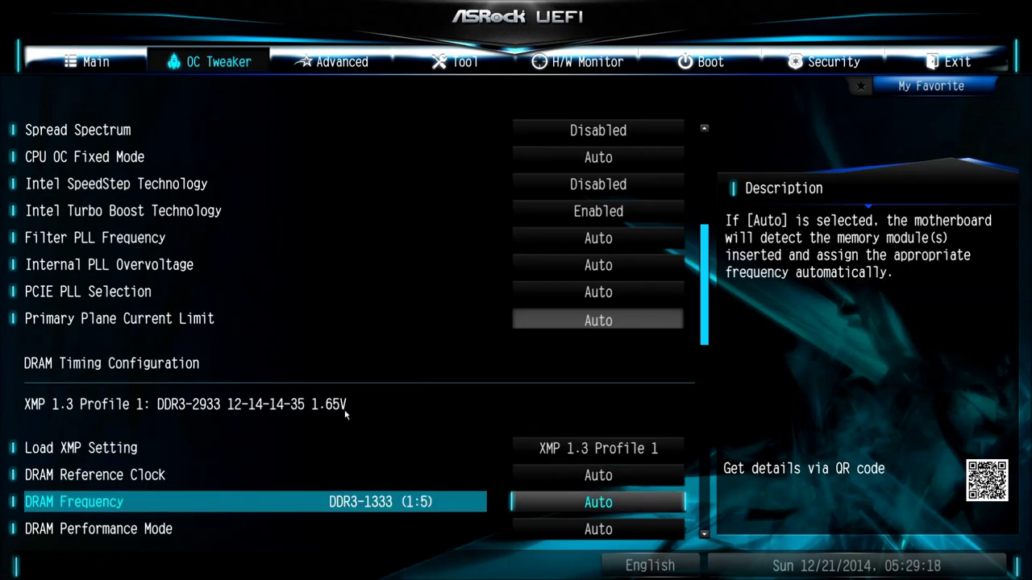
key(Down)
key(Down)
key(Down)
key(Down)
key(Down)
key(Down)
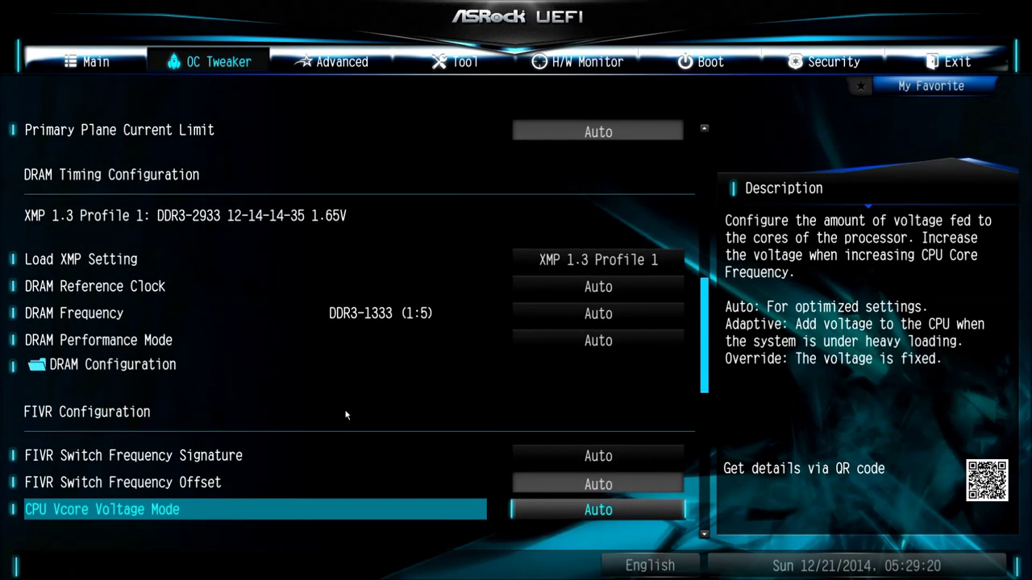
key(Up)
key(Up)
key(Up)
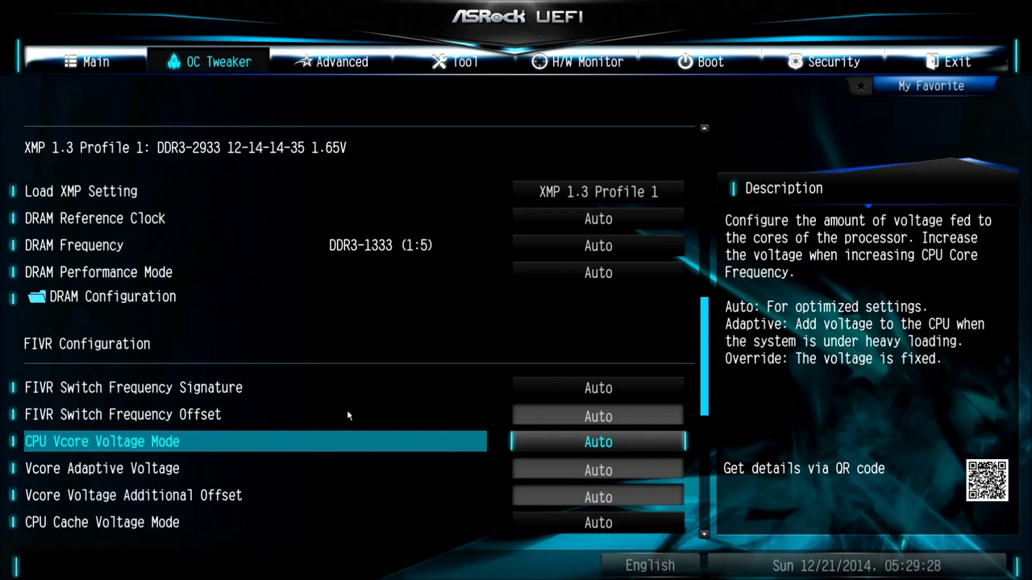
key(Return)
key(Down)
key(Down)
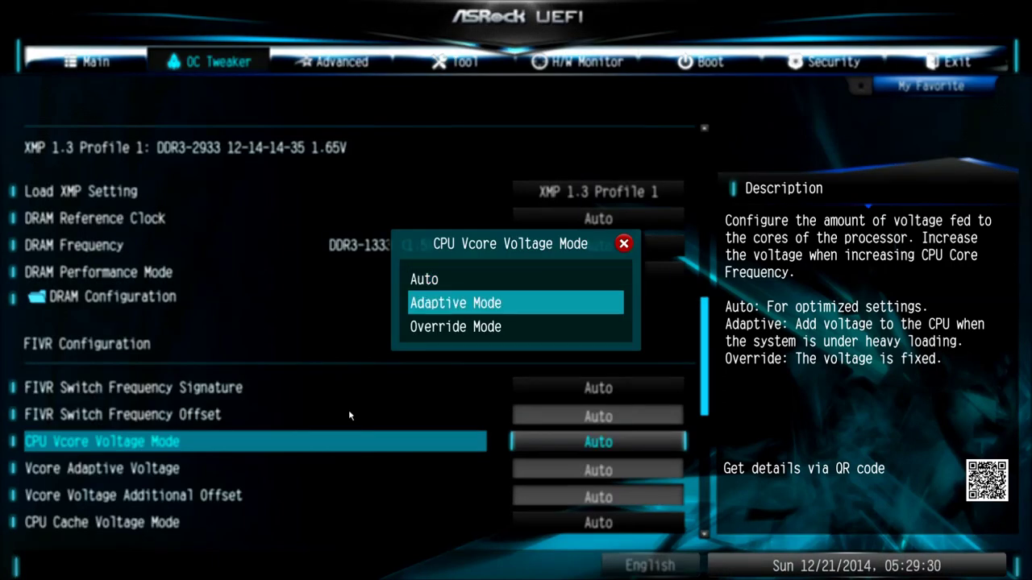
key(Return)
Set the Vcore Override Voltage to 1.122.
key(Down)
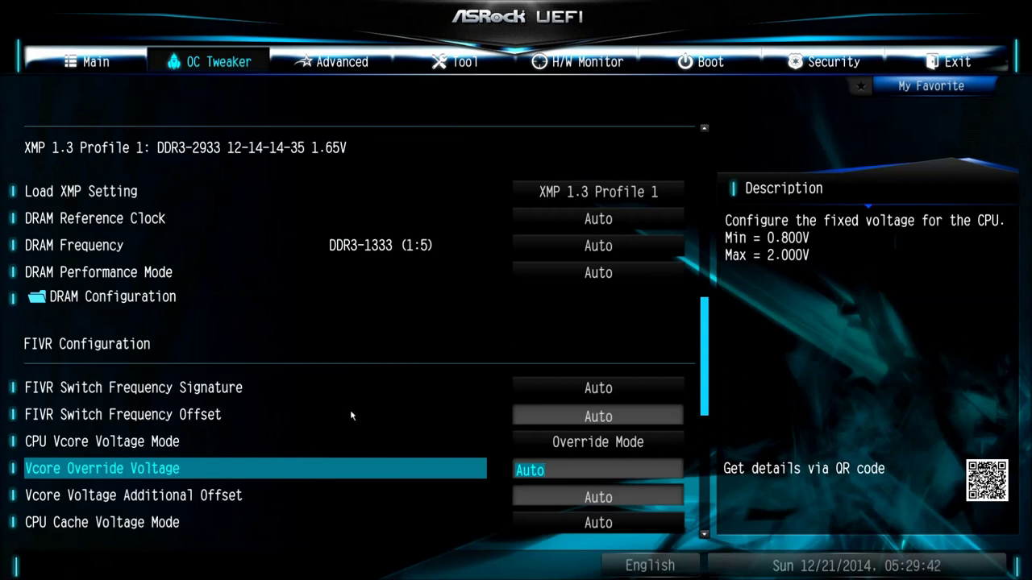
text(1)
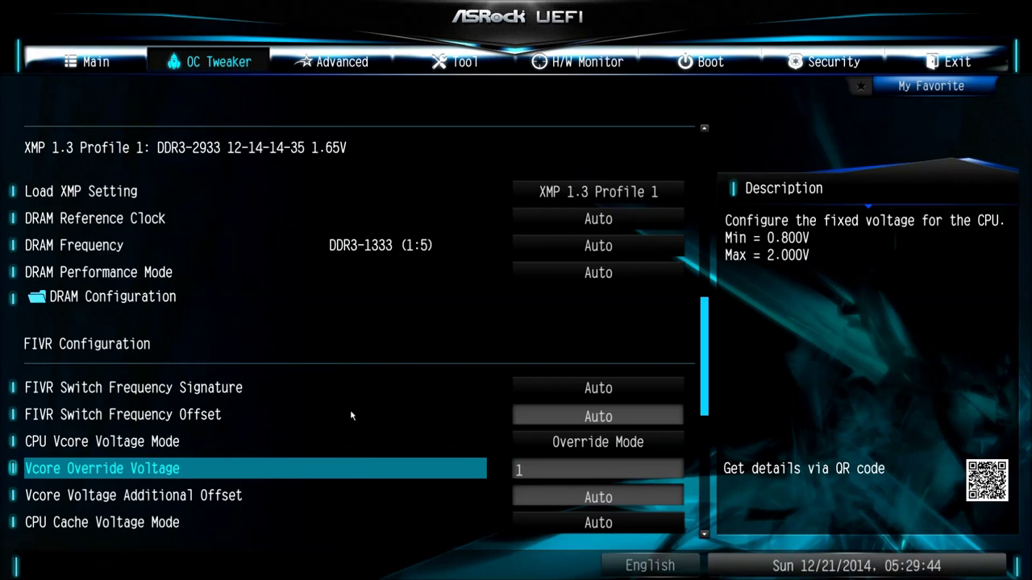
text(.122)
key(Down)
Review the remaining FIVR Configuration settings, from the additional Vcore offset and CPU Cache voltages to the CPU Integrated VR options.
key(Down)
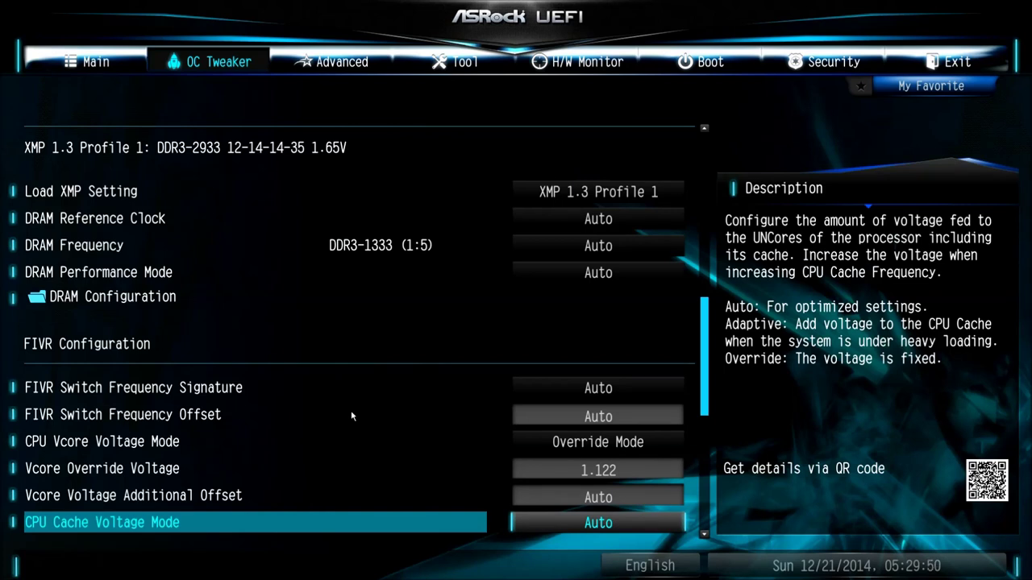
key(Down)
key(Down)
key(Down)
key(Down)
key(Down)
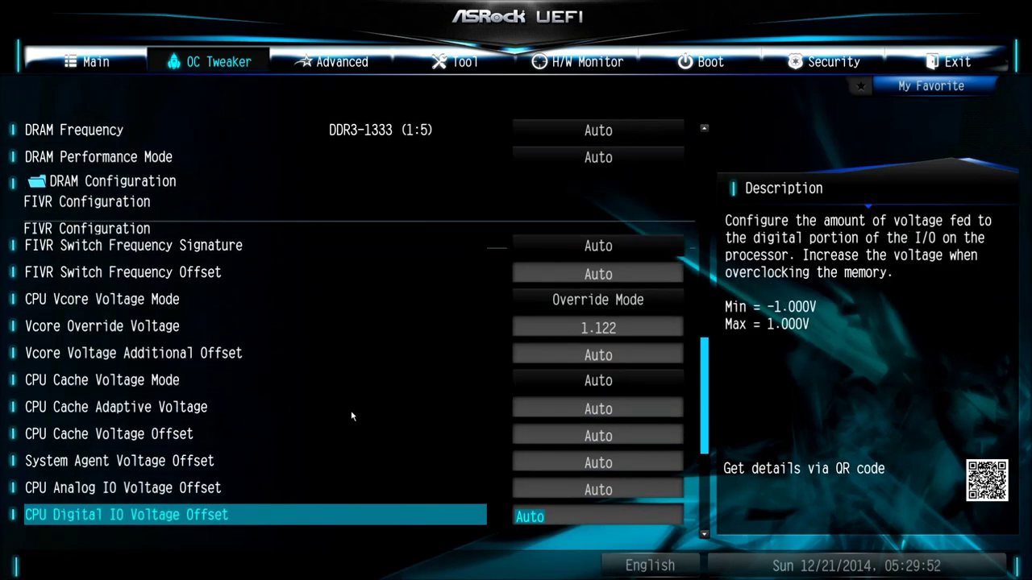
key(Down)
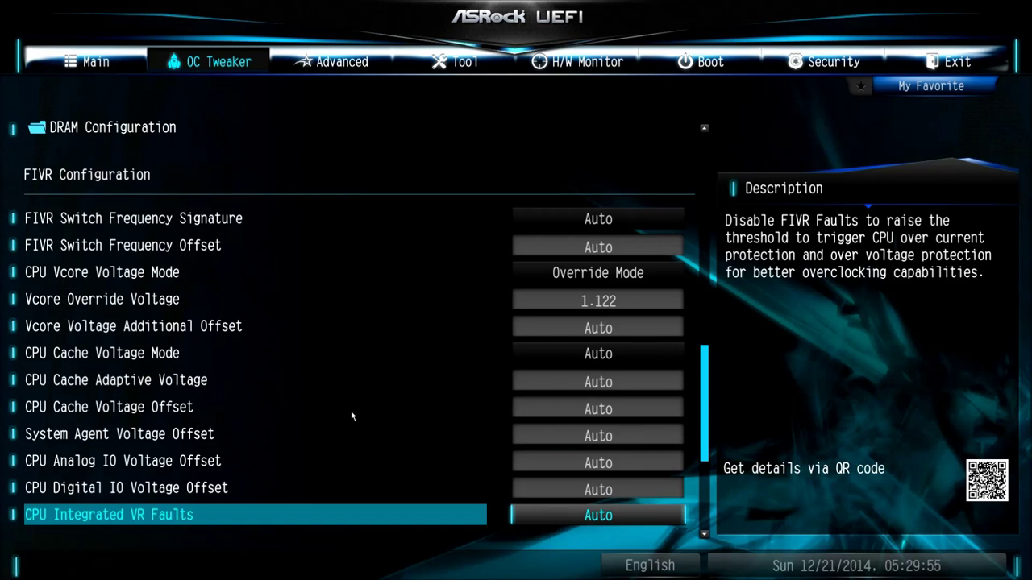
key(Down)
key(Down)
key(Down)
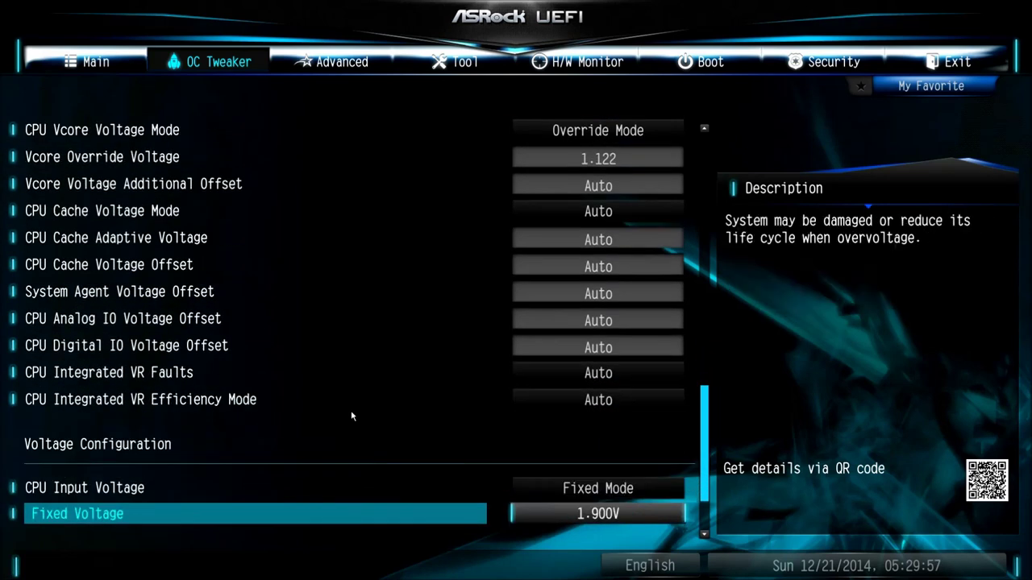
Lower the Fixed Voltage for the CPU Input Voltage to 1.750V in the Voltage Configuration section.
key(Down)
key(Up)
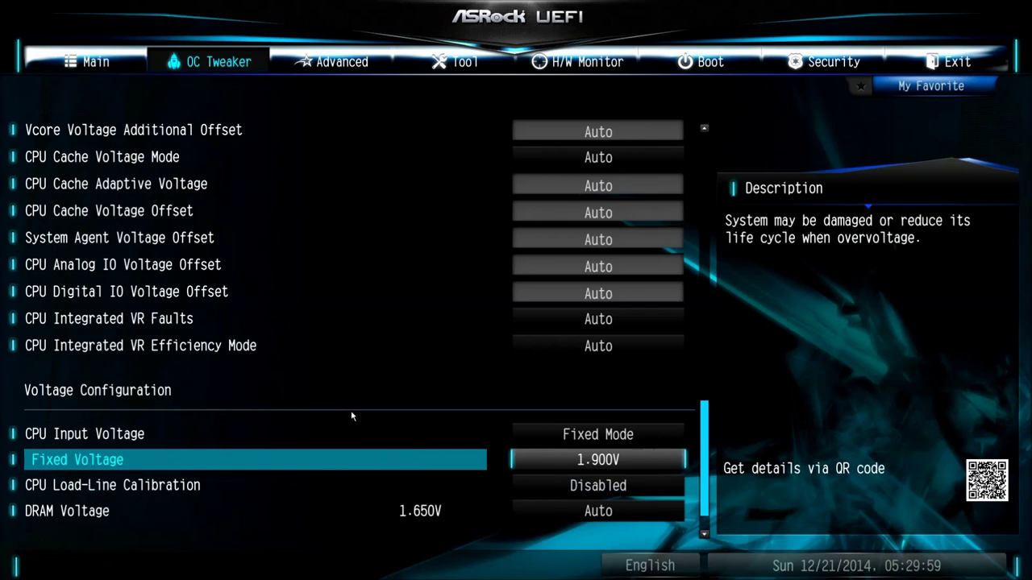
key(Up)
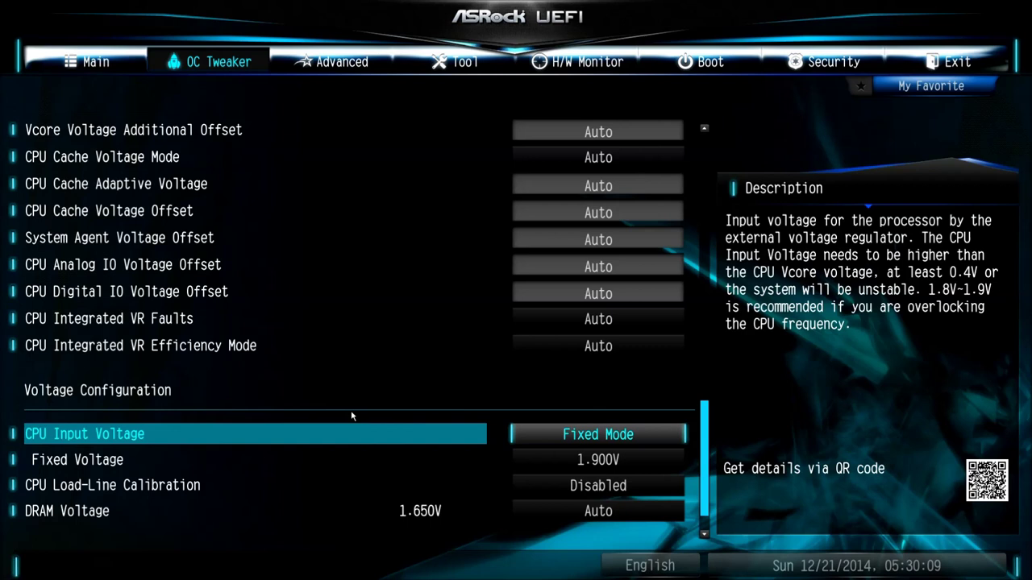
key(Down)
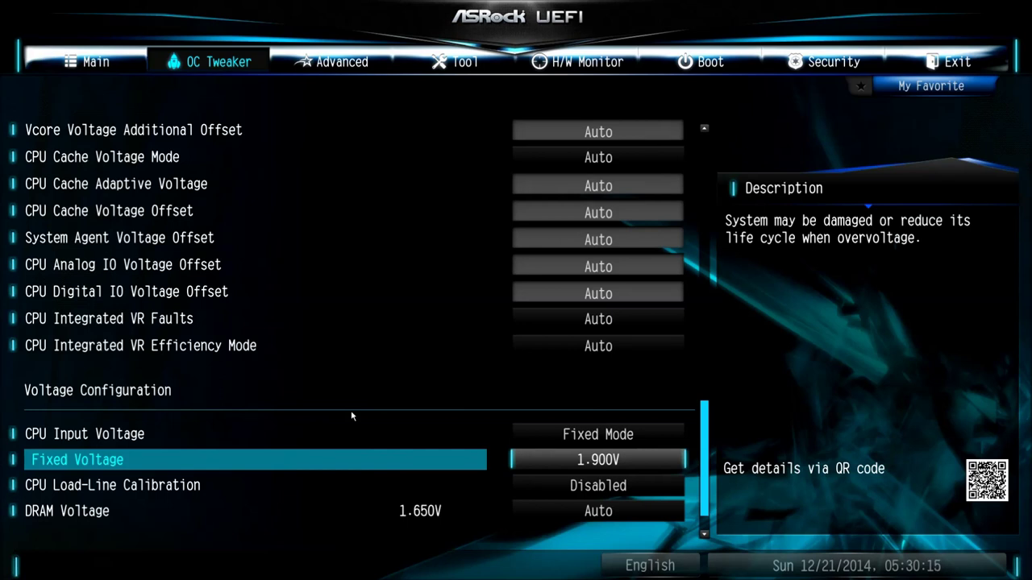
key(minus)
key(minus)
key(minus)
key(minus)
key(minus)
key(minus)
key(minus)
key(minus)
key(minus)
key(minus)
key(minus)
key(minus)
key(minus)
key(minus)
key(minus)
Check the DRAM and PCH voltage settings, and save the UEFI configuration and restart into Windows.
key(Down)
key(Down)
key(Down)
key(Down)
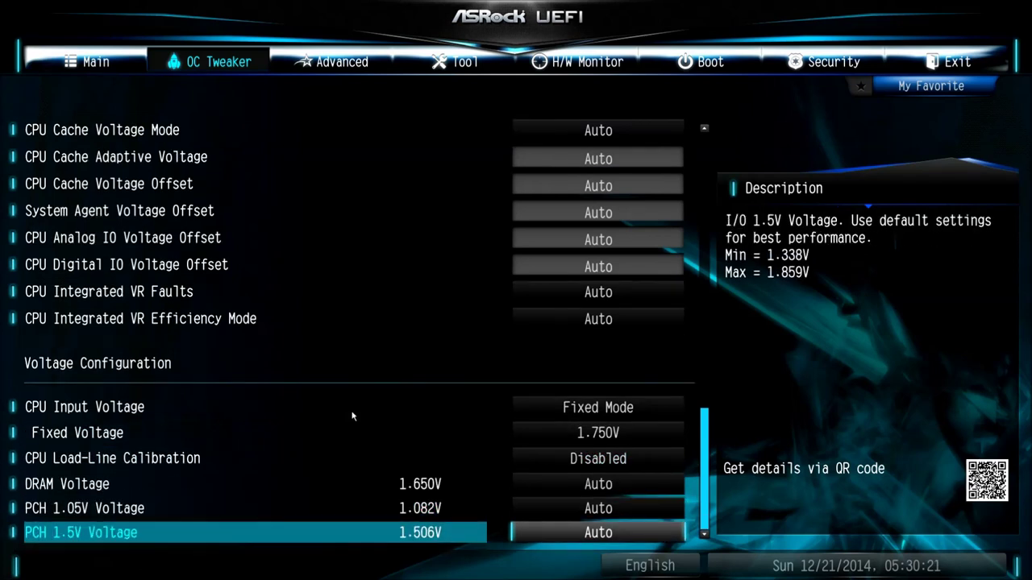
key(Up)
key(Up)
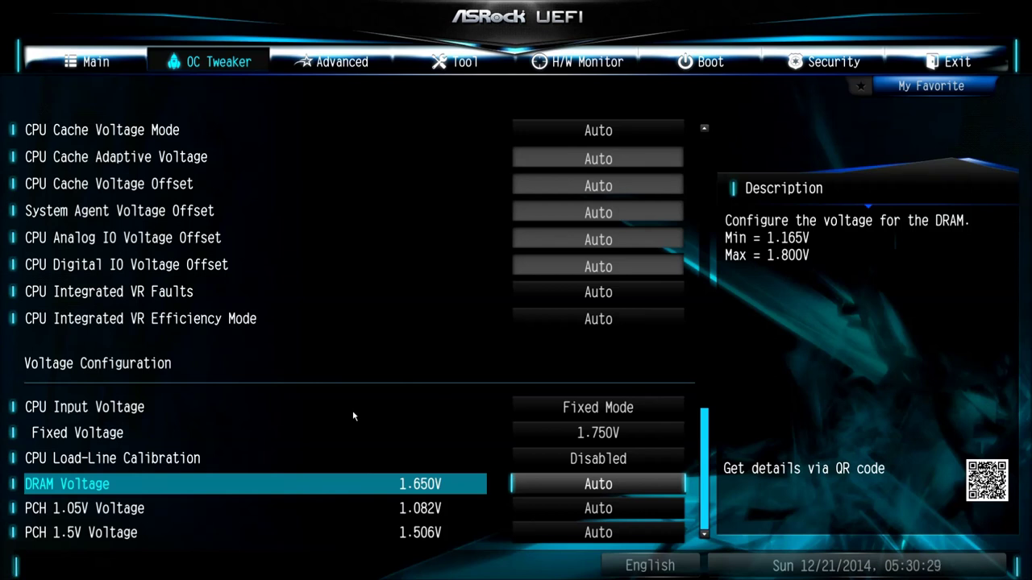
key(F10)
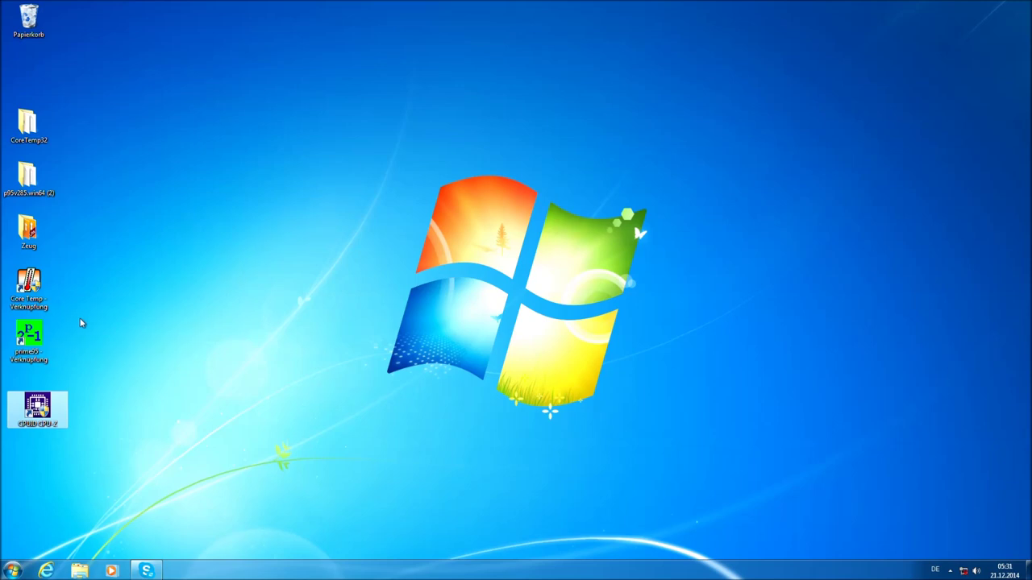
Launch Core Temp and CPU-Z from the desktop, allowing both programs to make changes to the computer.
double_click(29, 283)
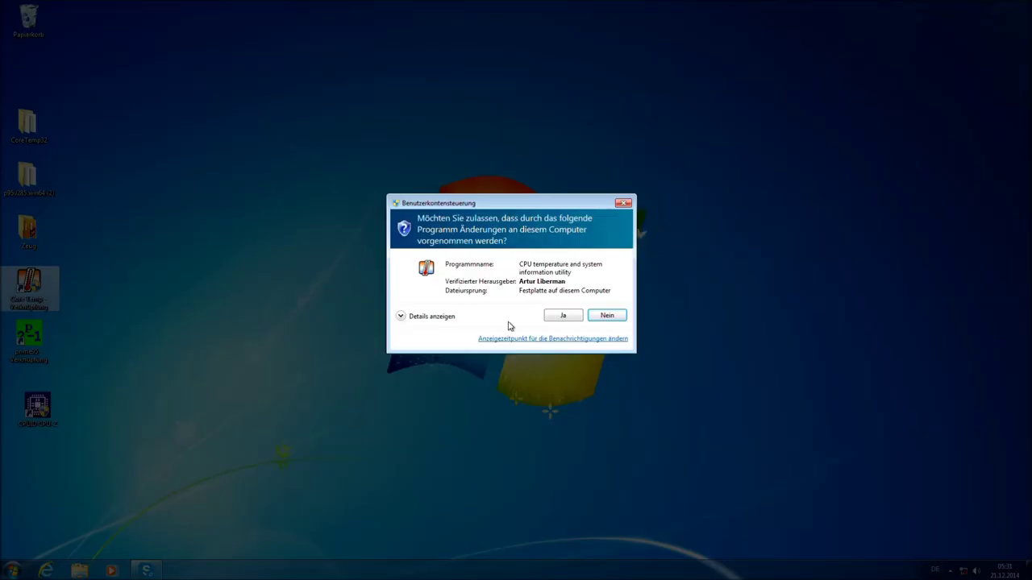
click(568, 315)
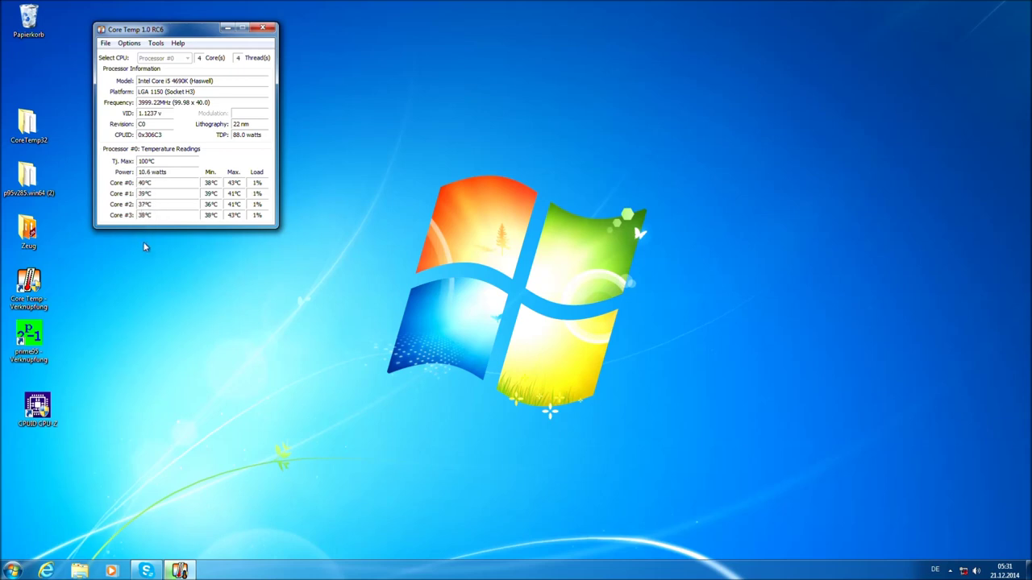
click(39, 425)
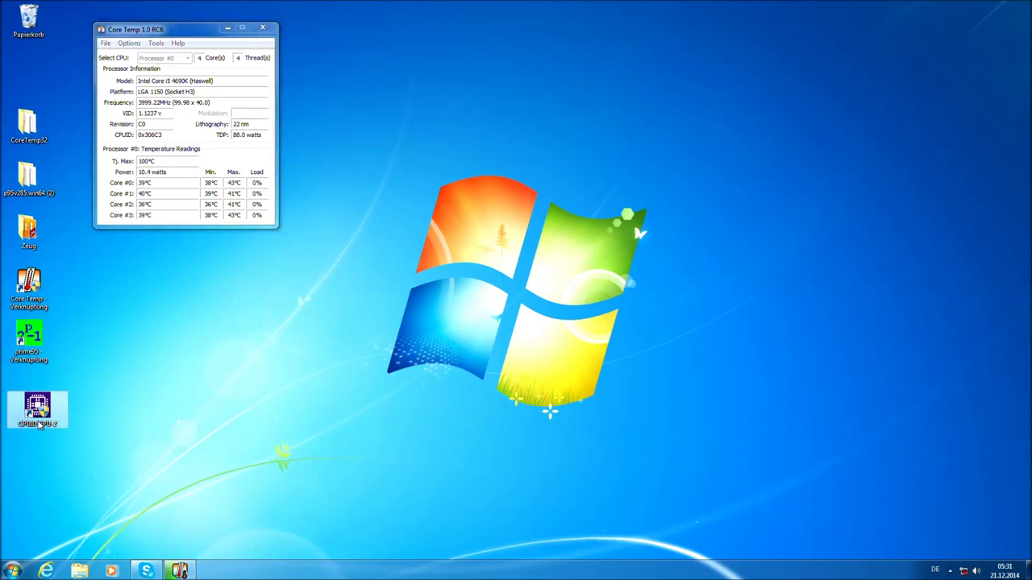
double_click(39, 426)
click(550, 309)
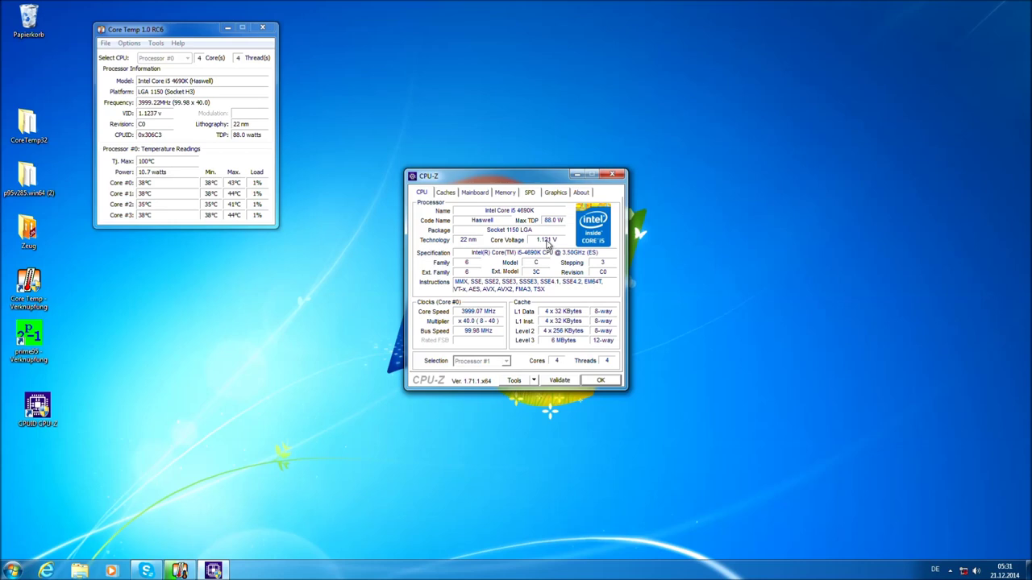
Examine the mainboard and memory details in CPU-Z, and place its window beside Core Temp.
click(475, 193)
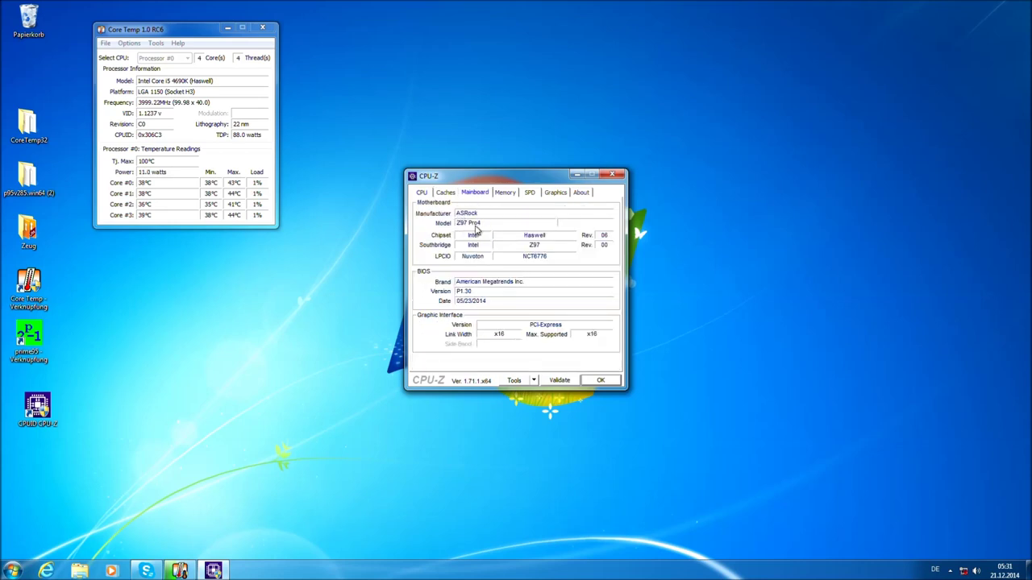
click(503, 193)
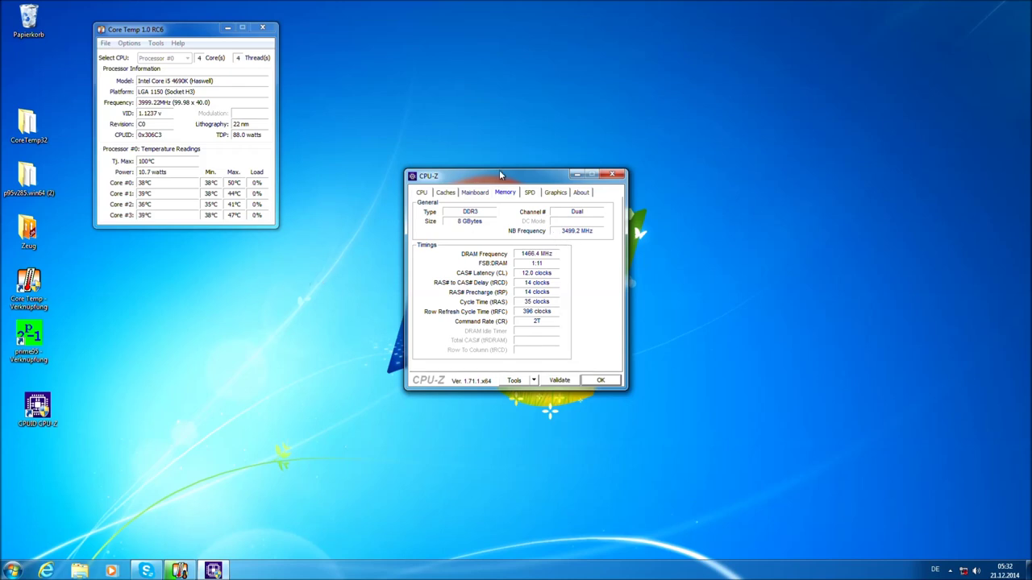
drag(497, 177, 376, 29)
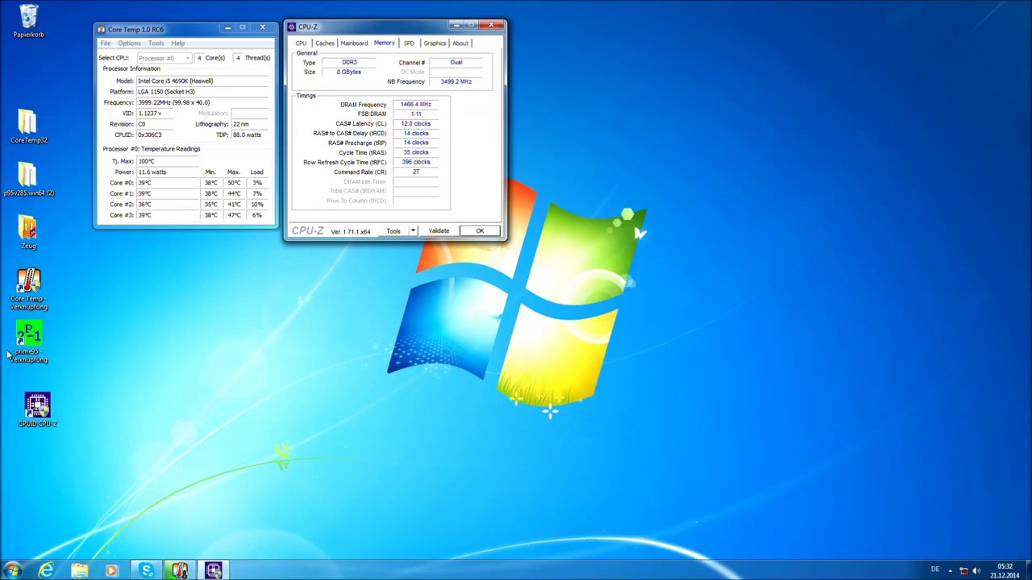
Launch Prime95 and start a custom torture test with minimum and maximum FFT size 1344 and FFTs run in-place.
double_click(30, 347)
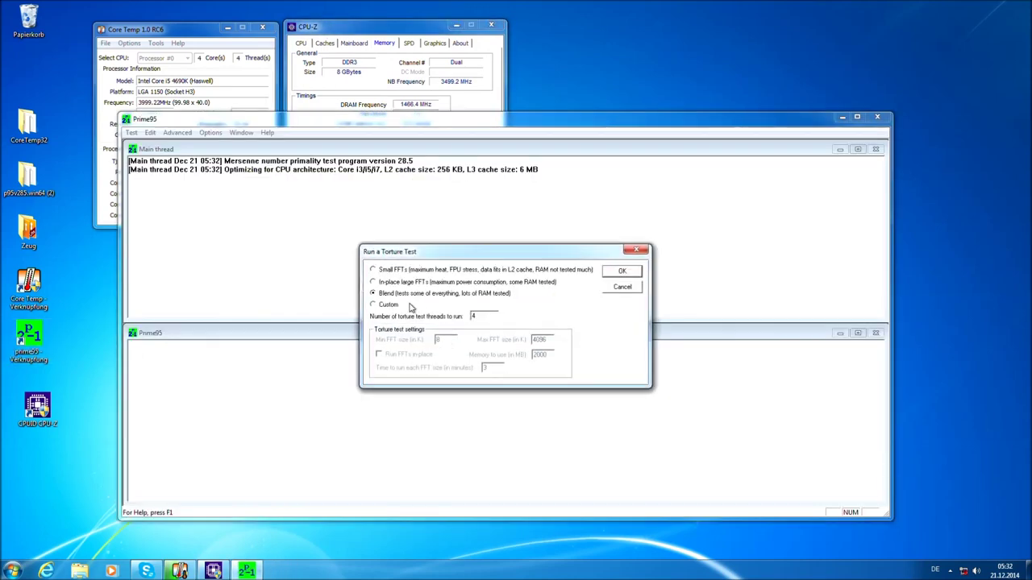
click(388, 307)
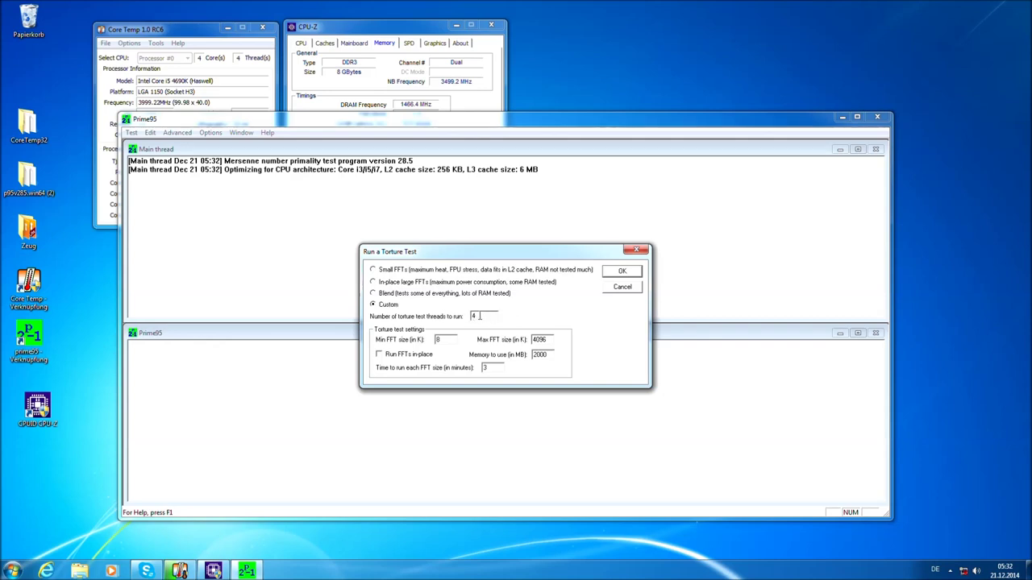
drag(460, 339, 425, 339)
text(1344)
drag(556, 340, 498, 342)
text(1344)
click(380, 355)
click(617, 274)
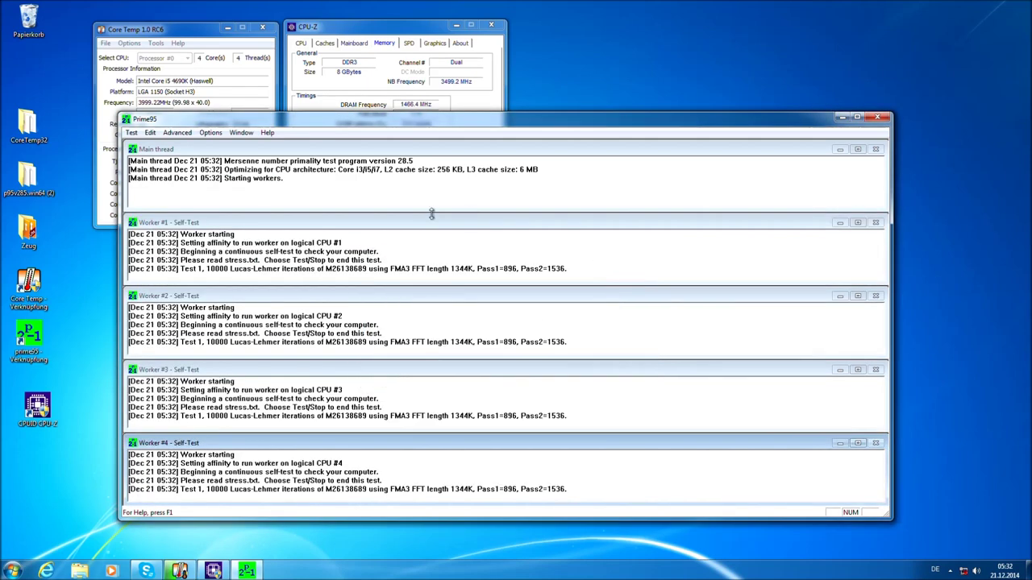
Move the Prime95 and Core Temp windows apart to expose the temperature readings, and show the processor details in CPU-Z.
drag(422, 129, 547, 166)
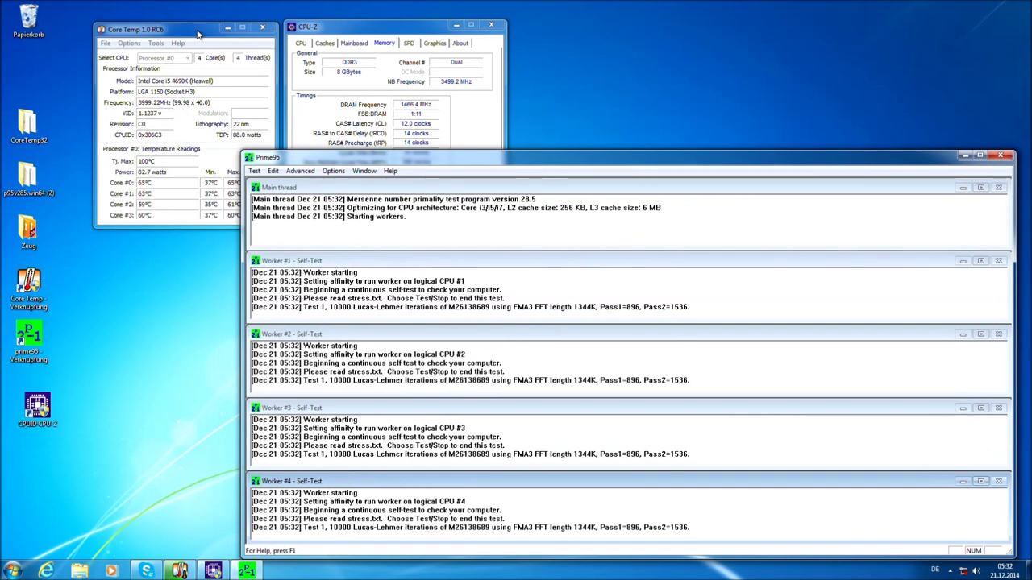
drag(198, 34, 173, 22)
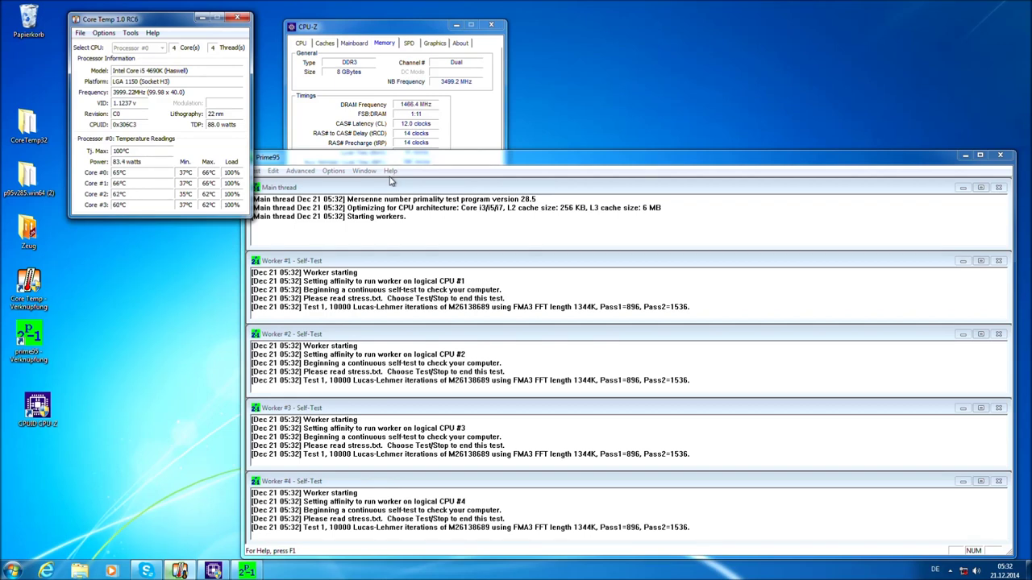
click(296, 45)
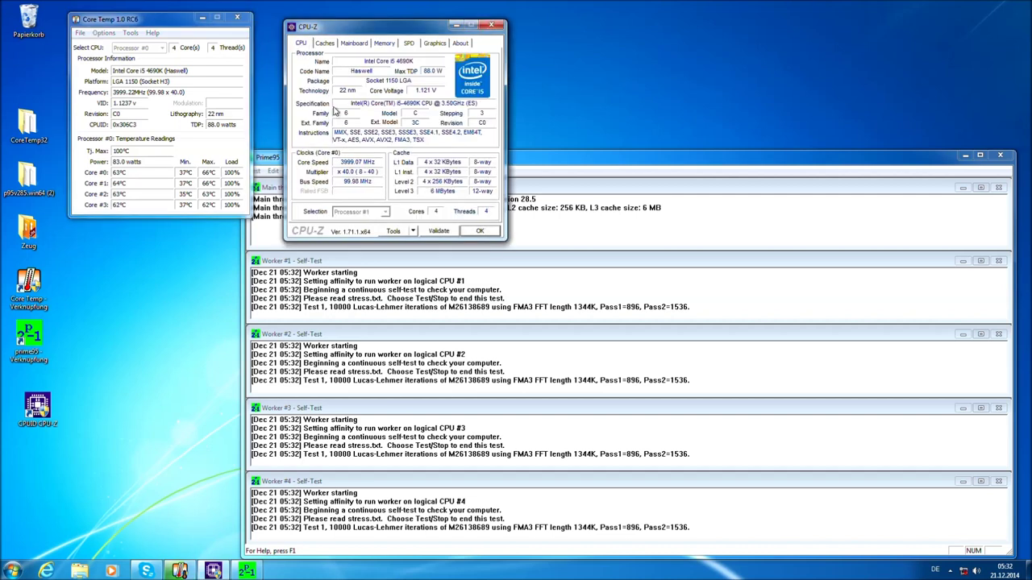